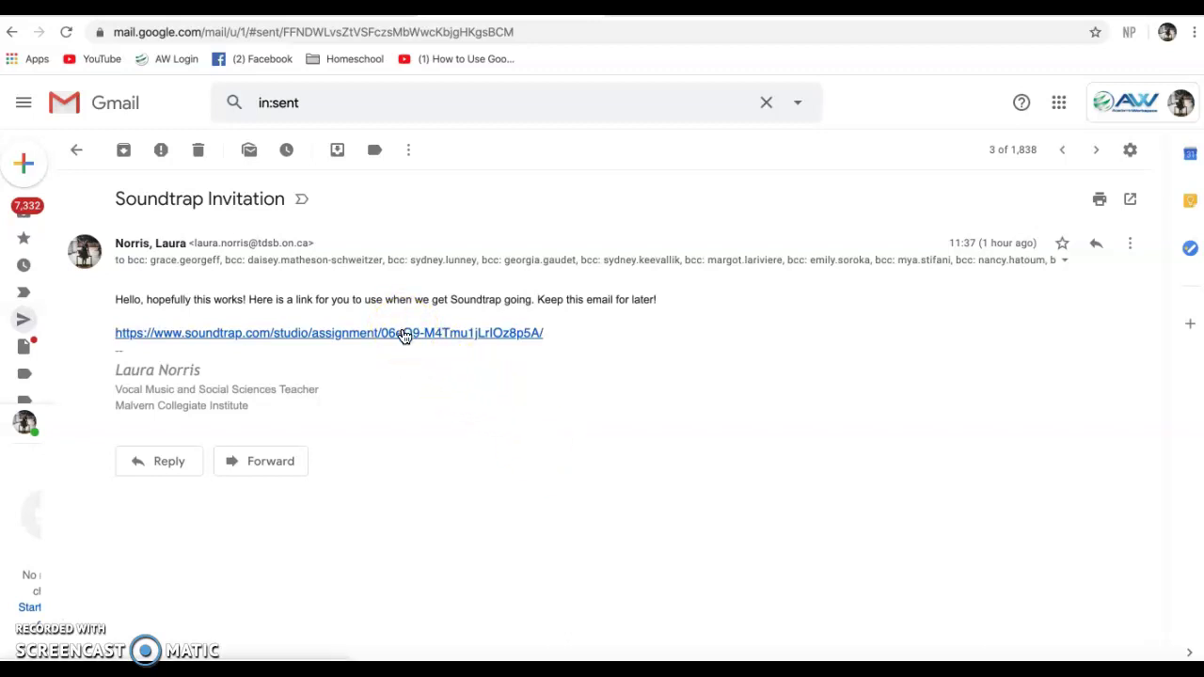
# Open the Soundtrap assignment link from the invitation email and play the opening of the piano track, returning the playhead to the start.
pyautogui.click(404, 336)
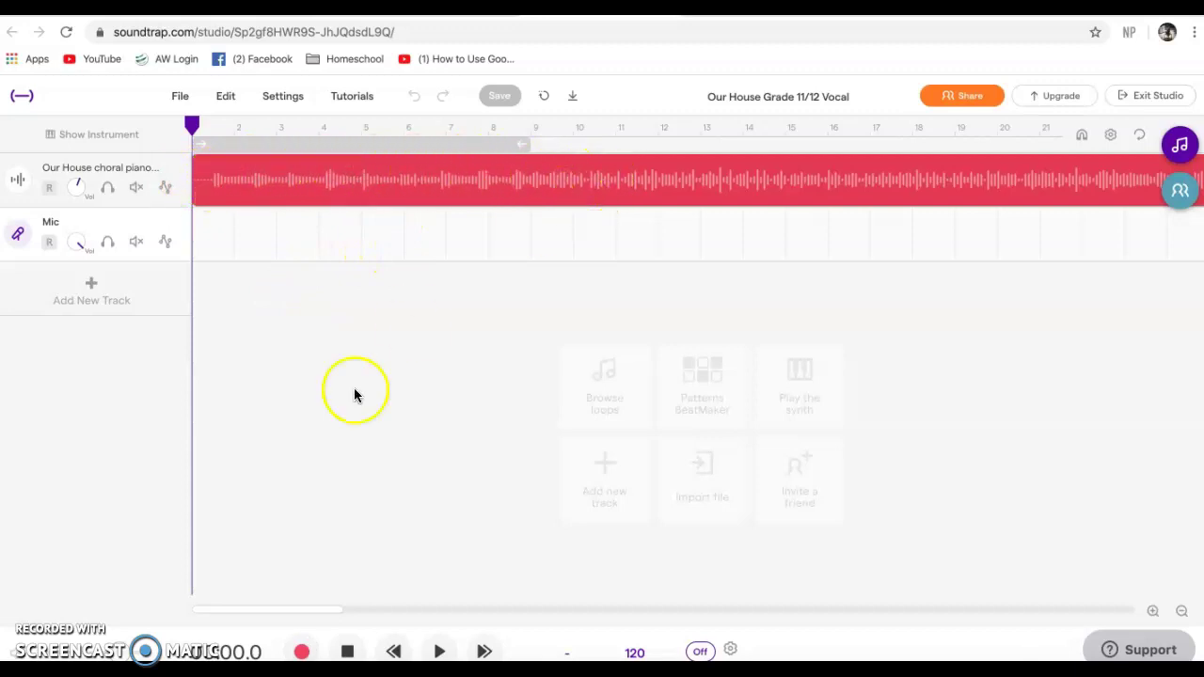
pyautogui.click(439, 651)
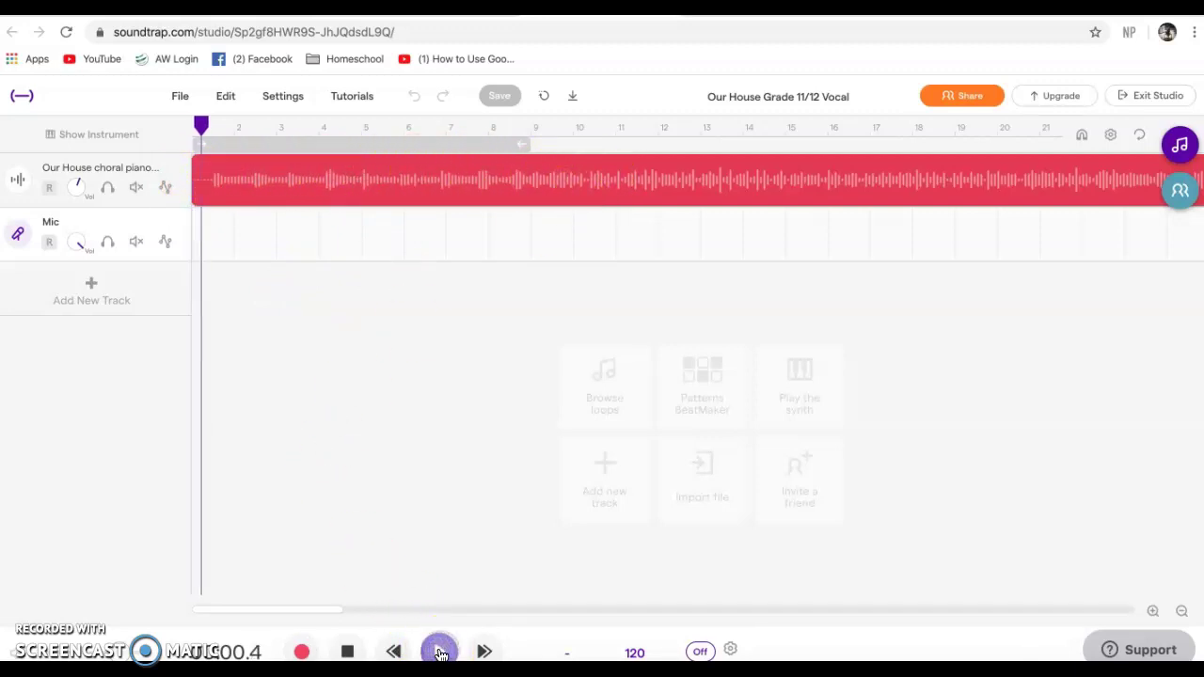
pyautogui.click(347, 648)
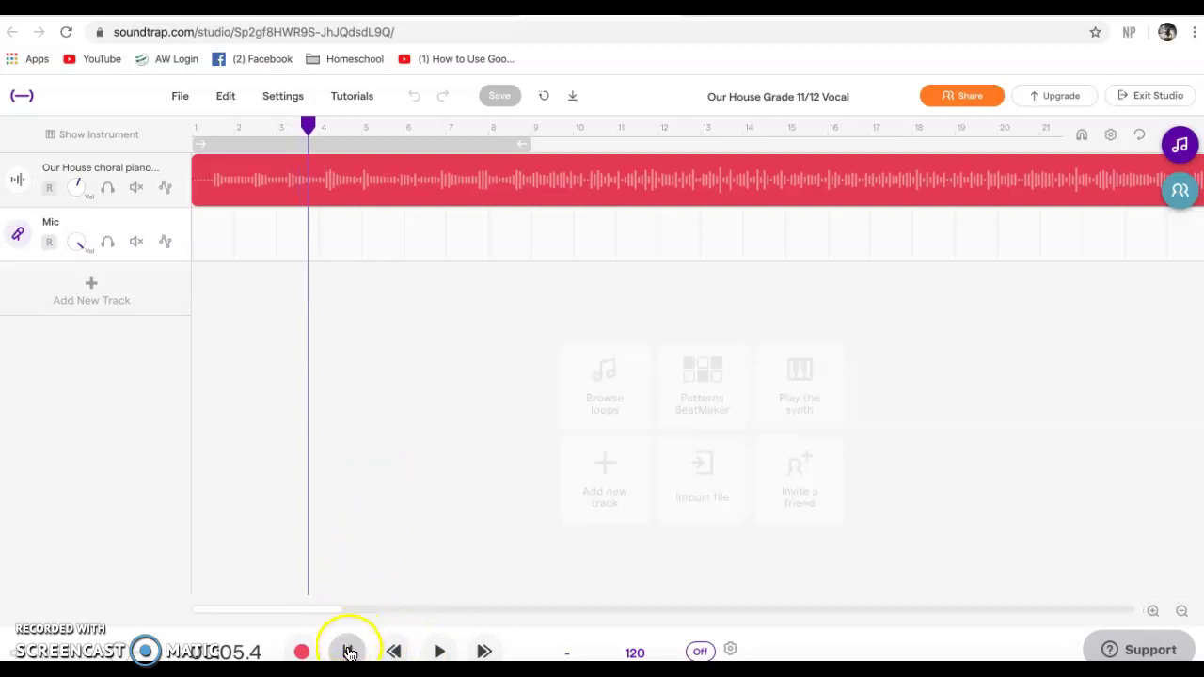
pyautogui.click(348, 651)
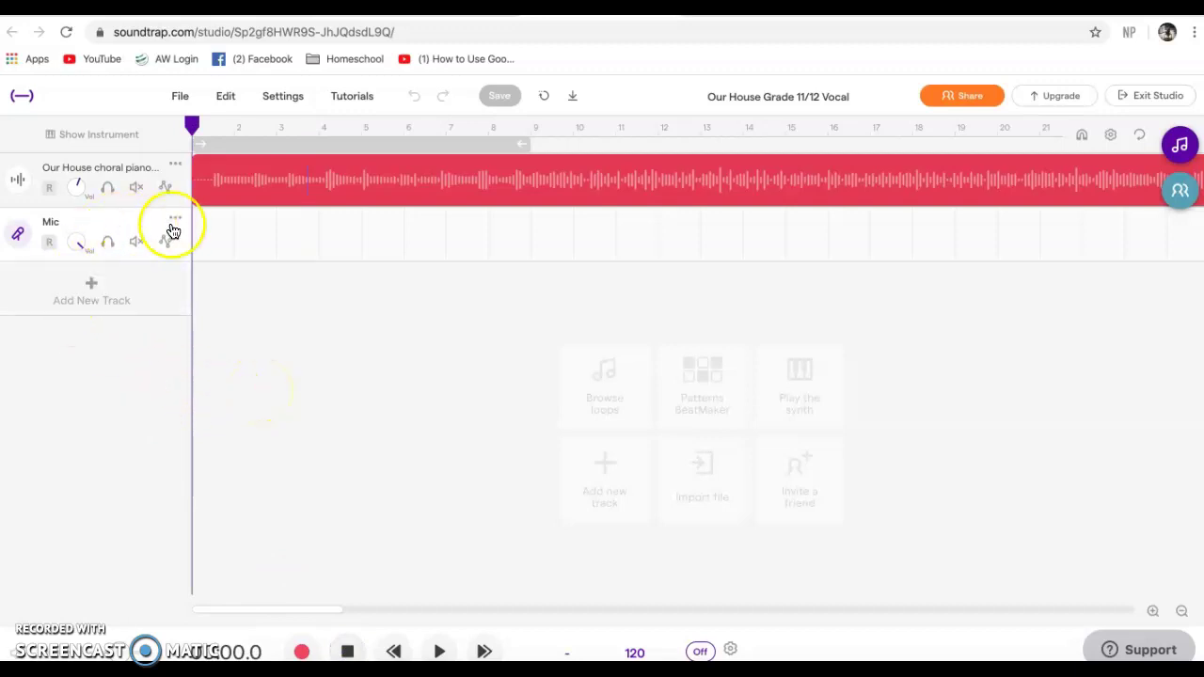
# Delete the existing Mic track, add a new Voice & microphones track and hide its instrument view.
pyautogui.click(176, 220)
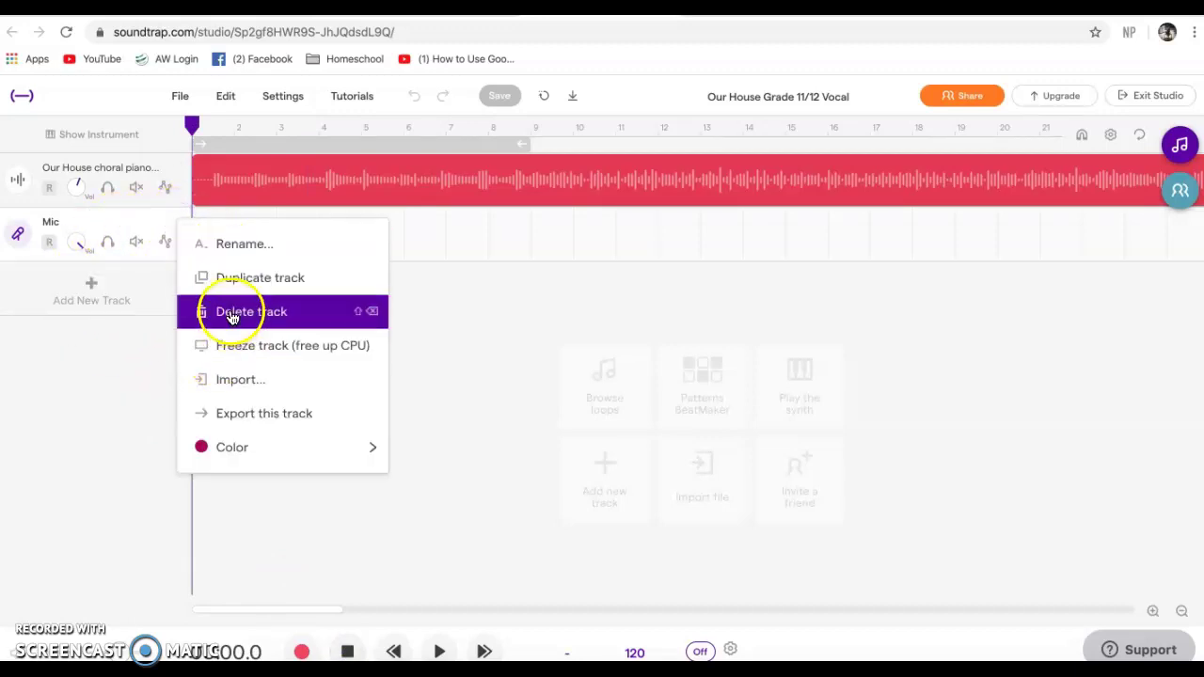
pyautogui.click(233, 318)
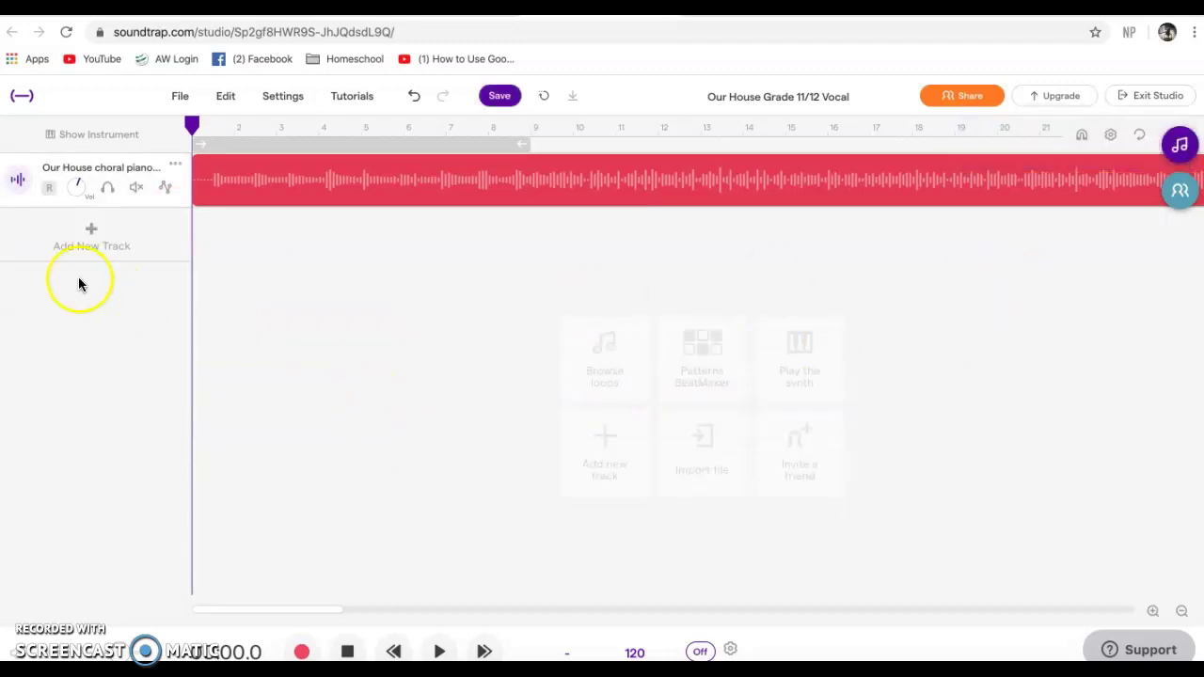
pyautogui.click(121, 229)
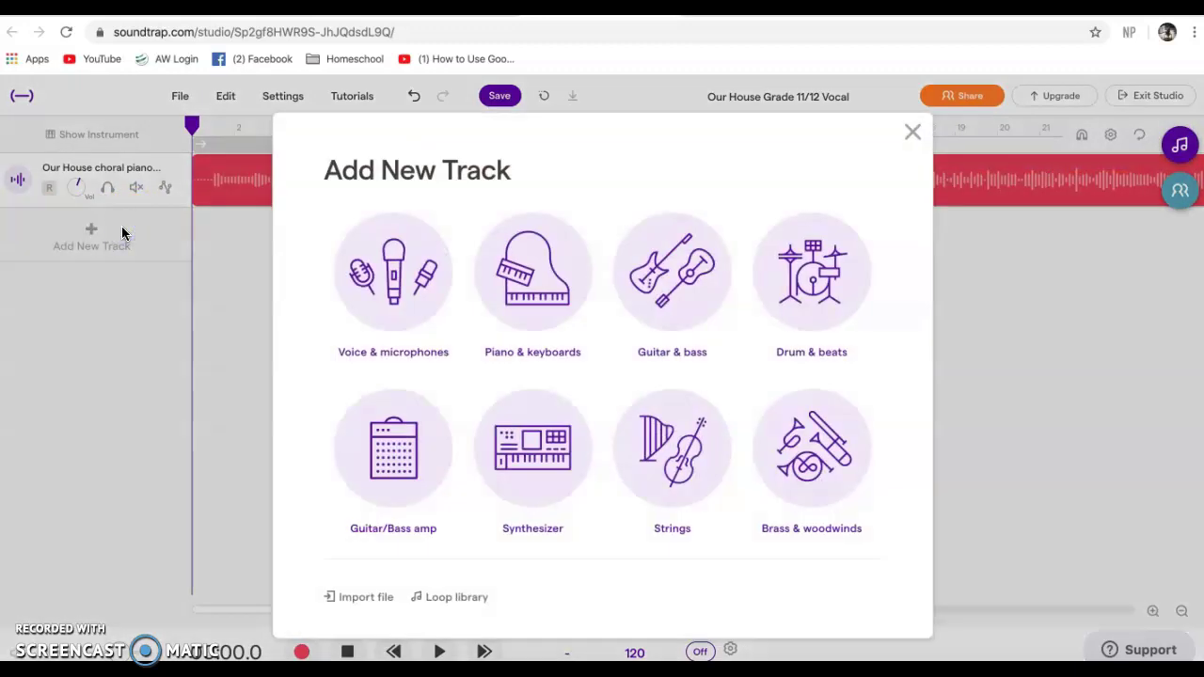
pyautogui.click(384, 263)
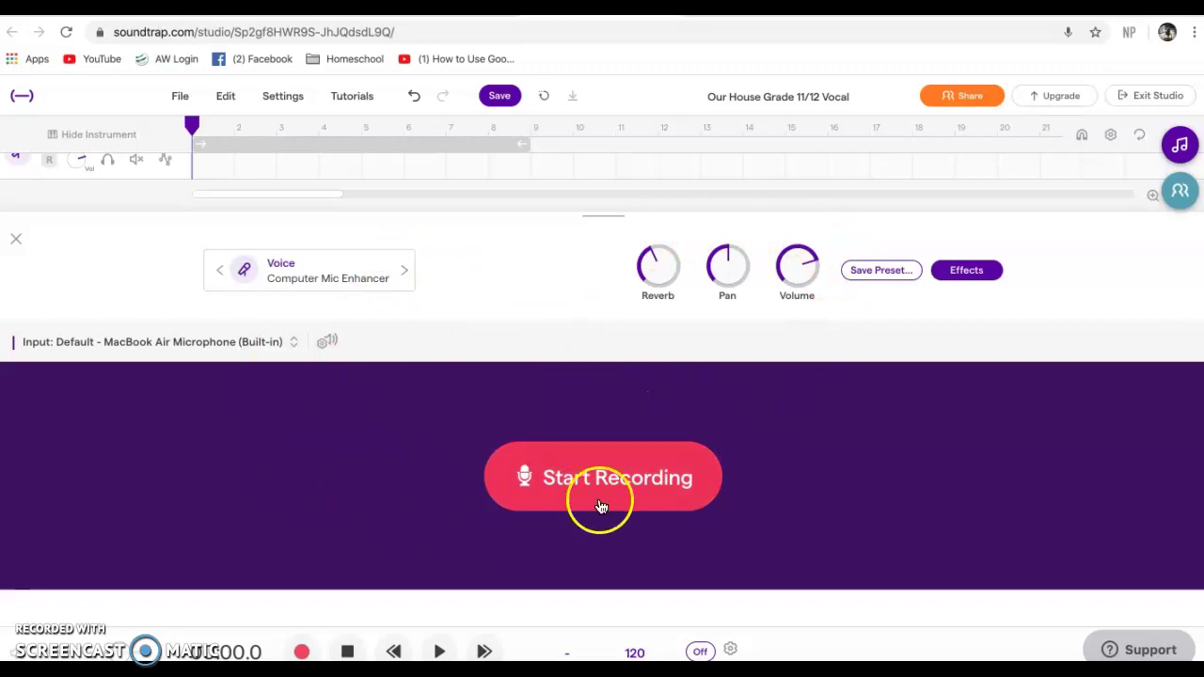
pyautogui.click(16, 239)
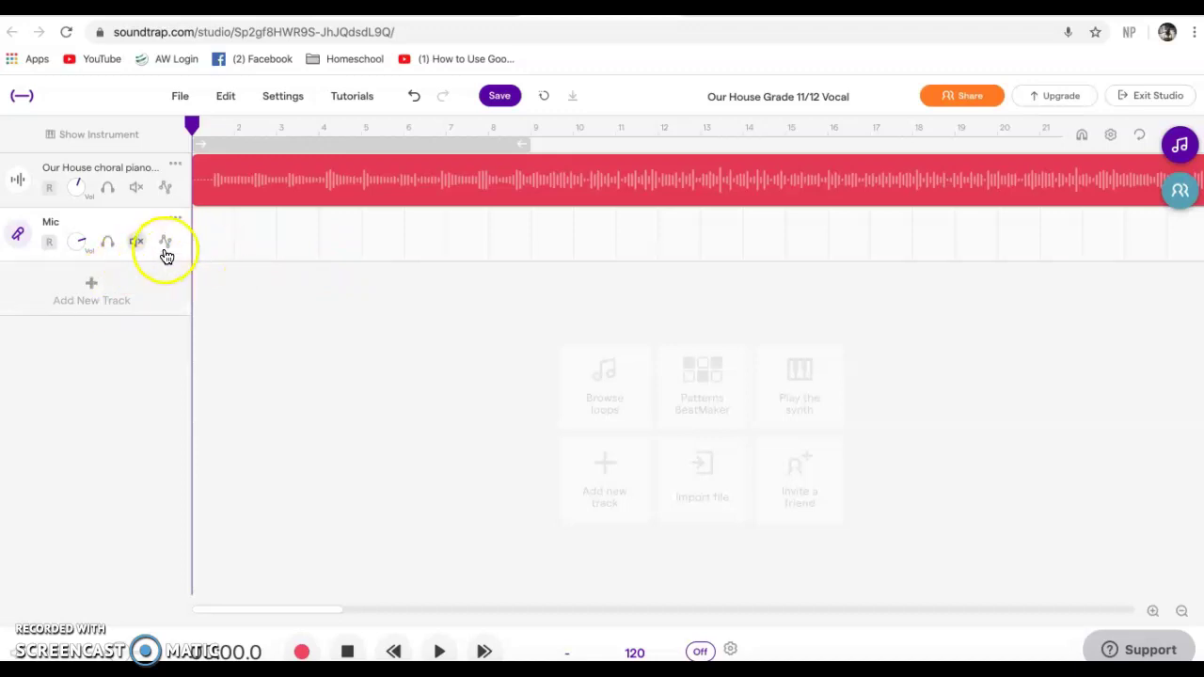
# Record a vocal take of about 12 seconds on the Mic track, answering that no headphones are in use.
pyautogui.click(301, 648)
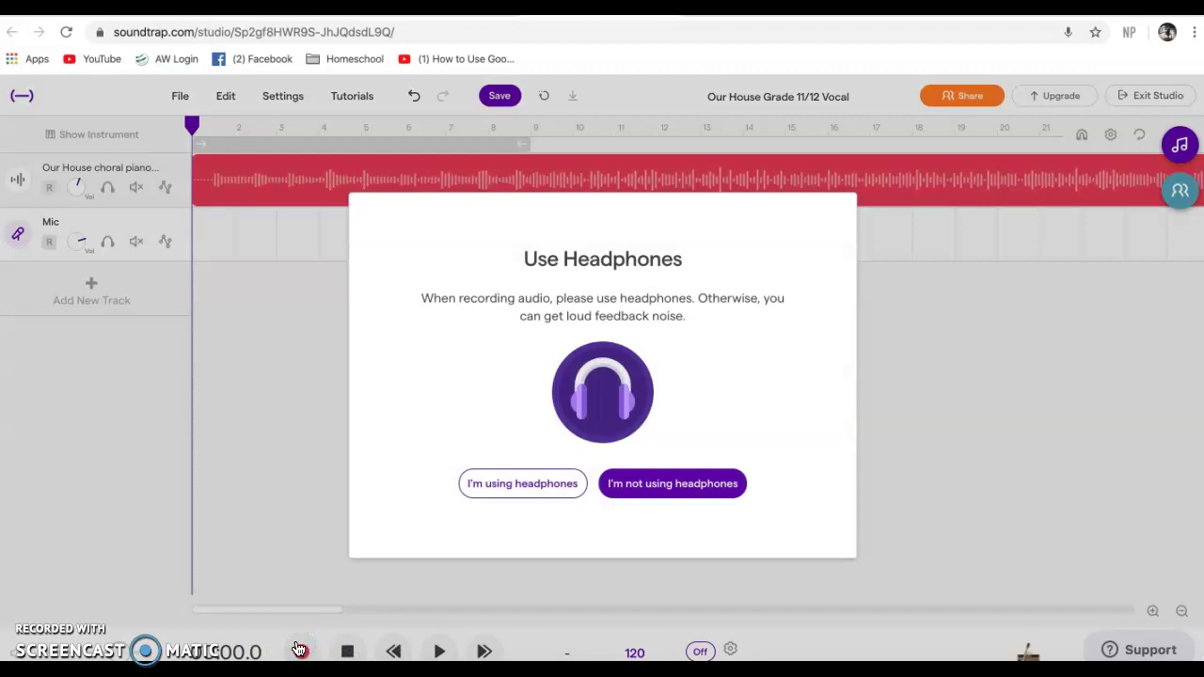
pyautogui.click(657, 490)
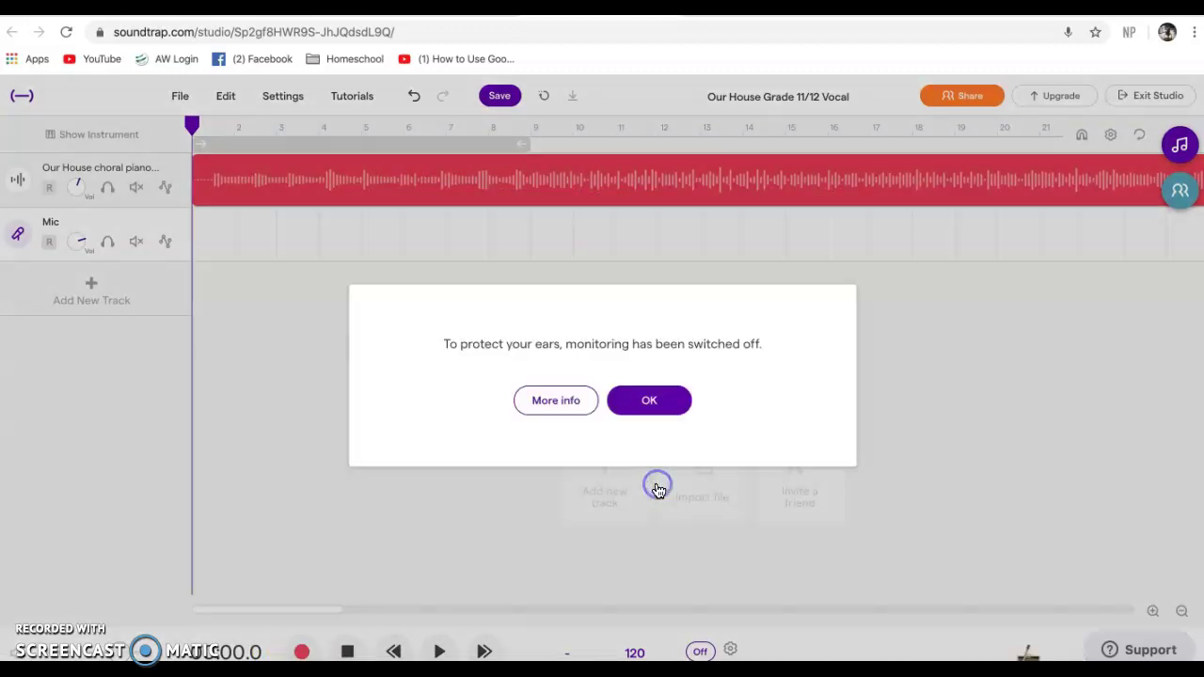
pyautogui.click(653, 403)
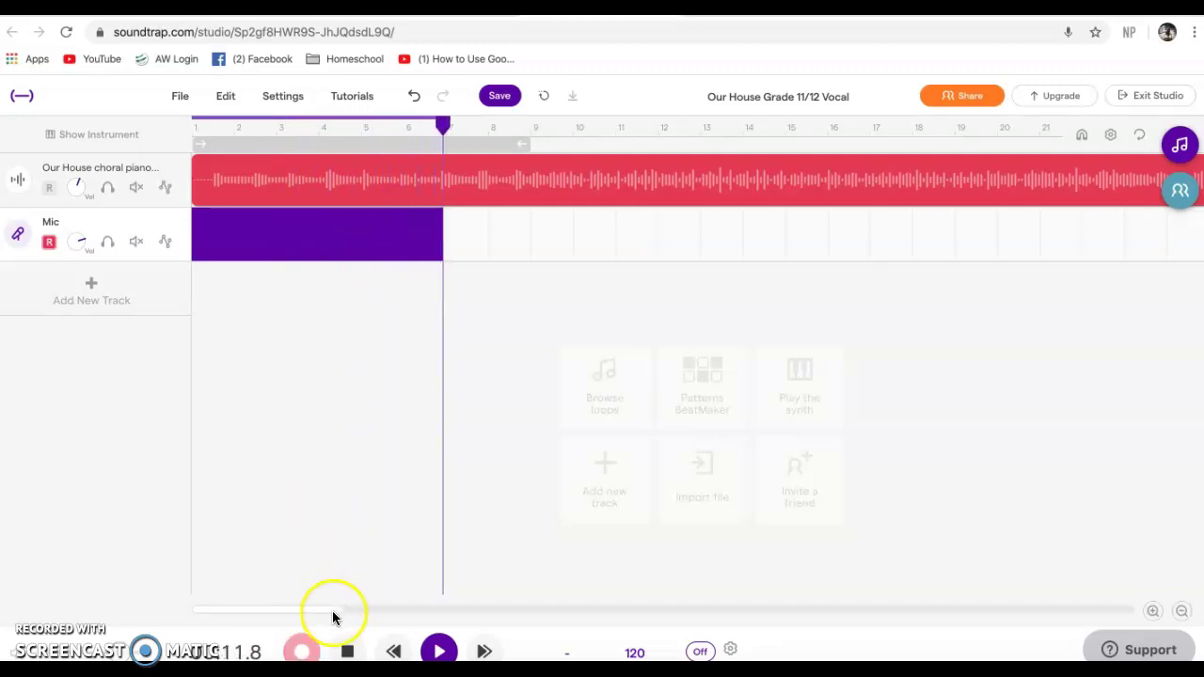
pyautogui.click(348, 651)
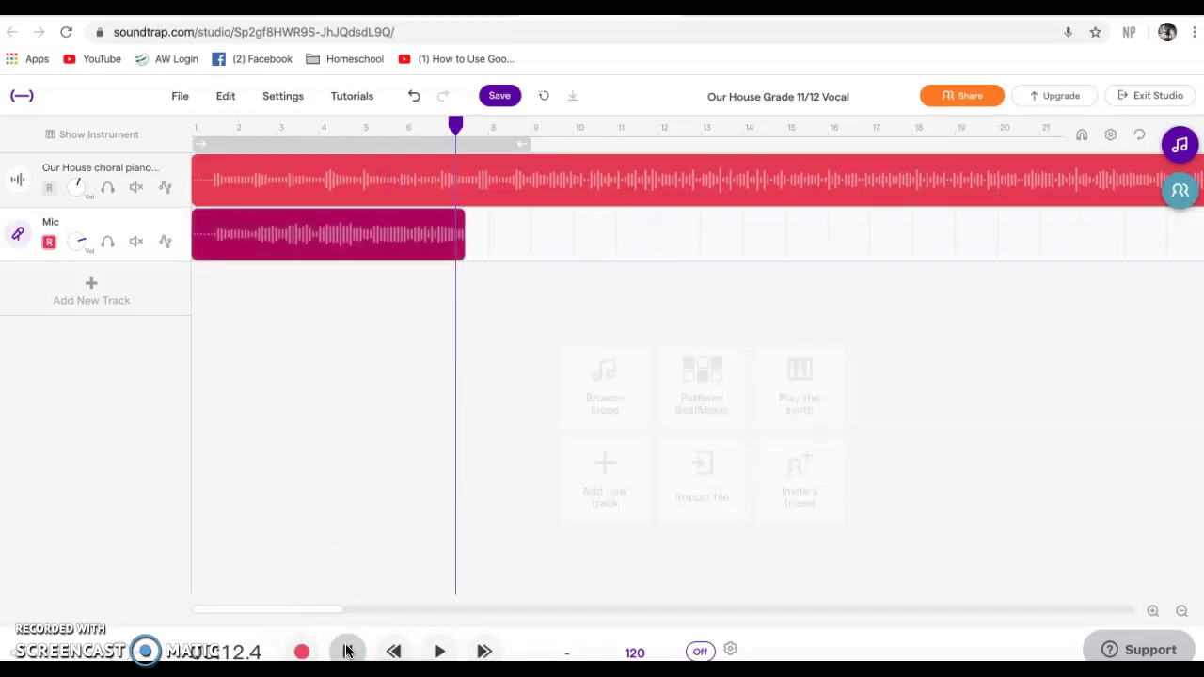
# Return to the start of the song and listen to the vocal take with the piano track.
pyautogui.click(341, 495)
pyautogui.click(347, 651)
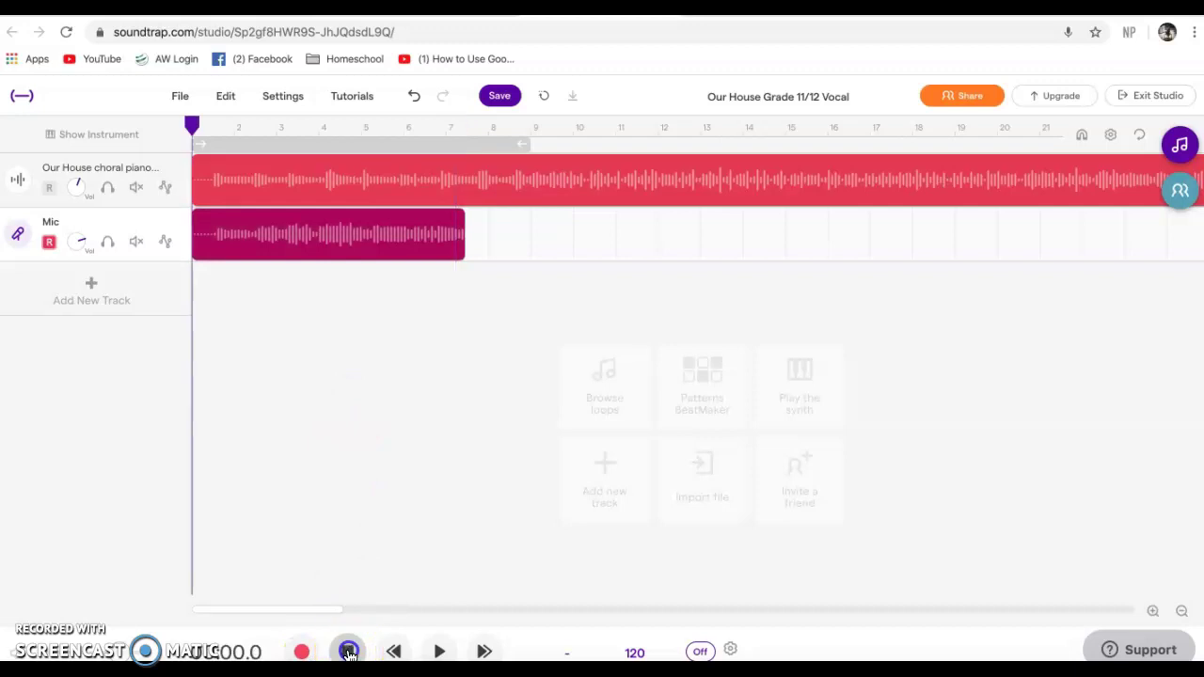
pyautogui.click(434, 651)
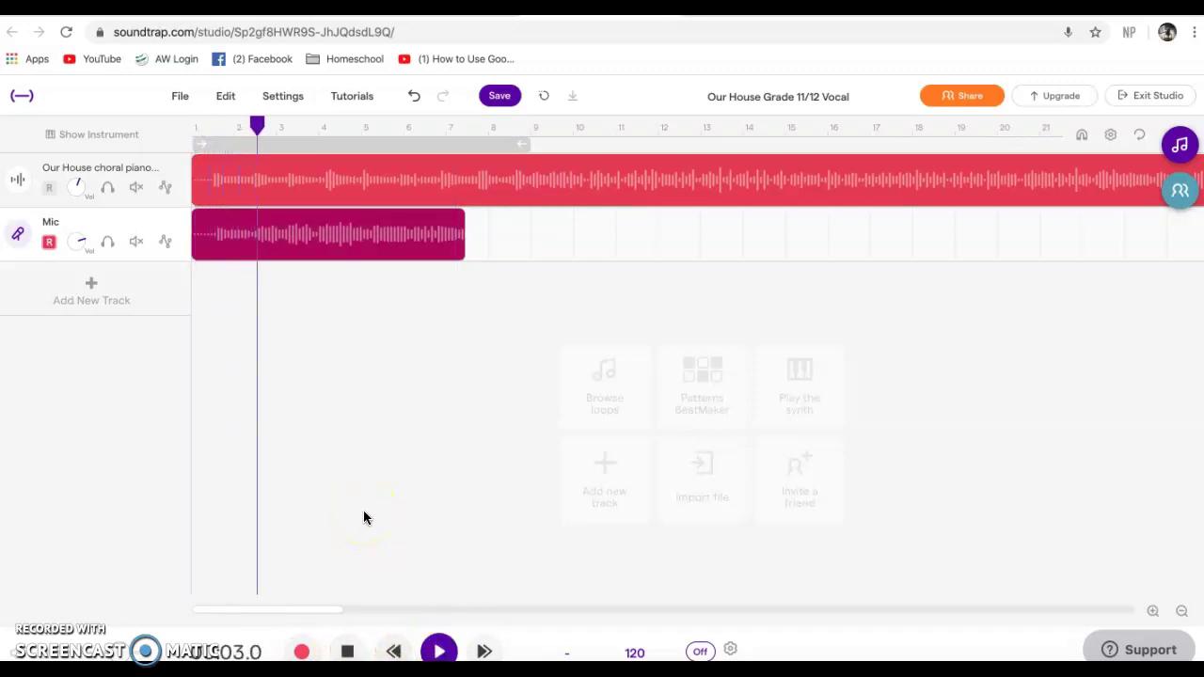
pyautogui.click(349, 648)
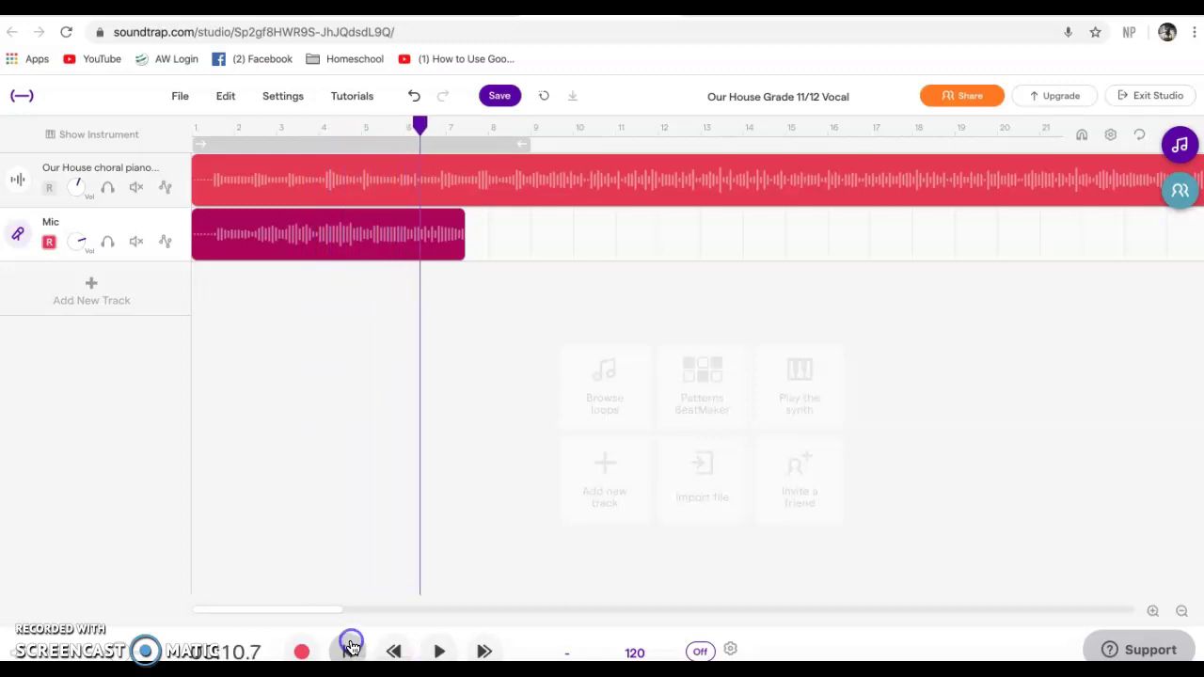
# Delete the recorded region from the Mic track and move the playhead back to the start of the song.
pyautogui.click(433, 220)
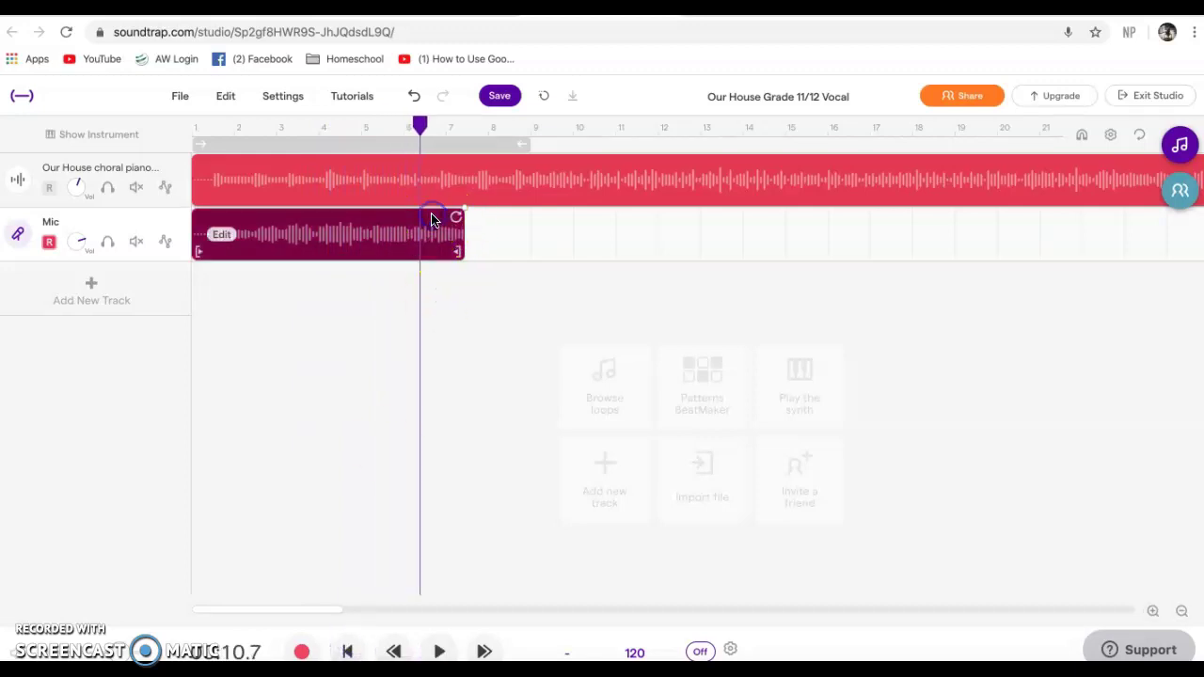
pyautogui.press('Delete')
pyautogui.click(430, 198)
pyautogui.click(421, 122)
pyautogui.moveTo(421, 125); pyautogui.dragTo(190, 171)
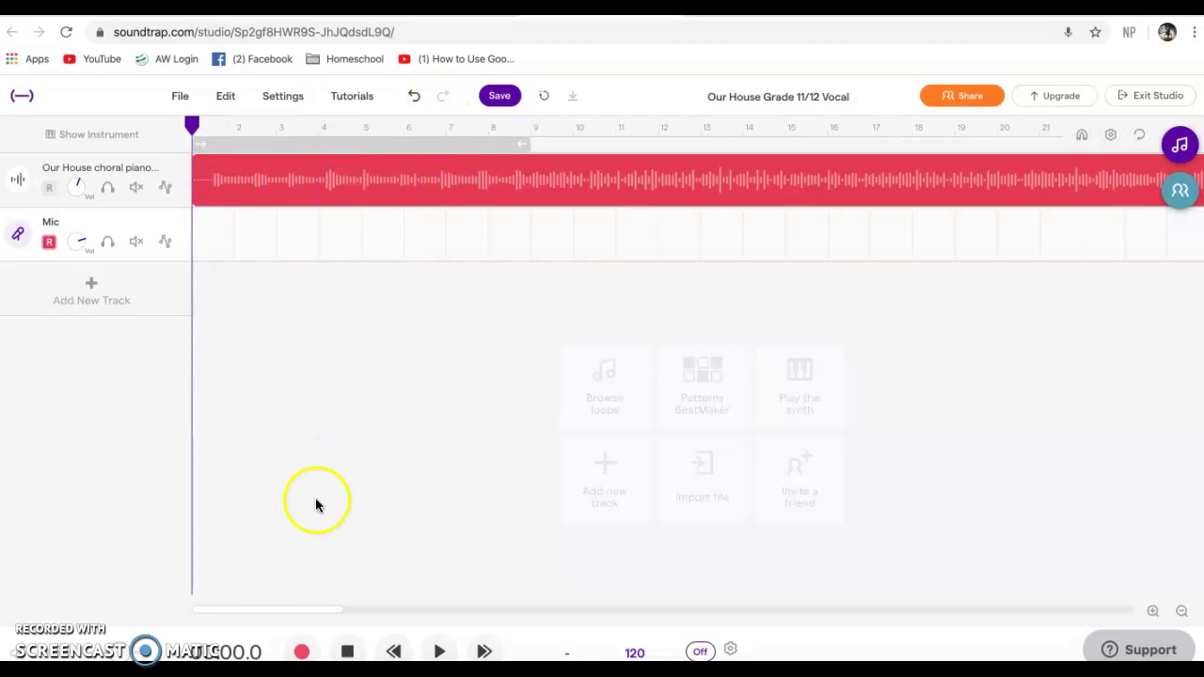
# Record a new vocal take of about 20 seconds on the Mic track and trim its end back to just past bar 9.
pyautogui.click(302, 652)
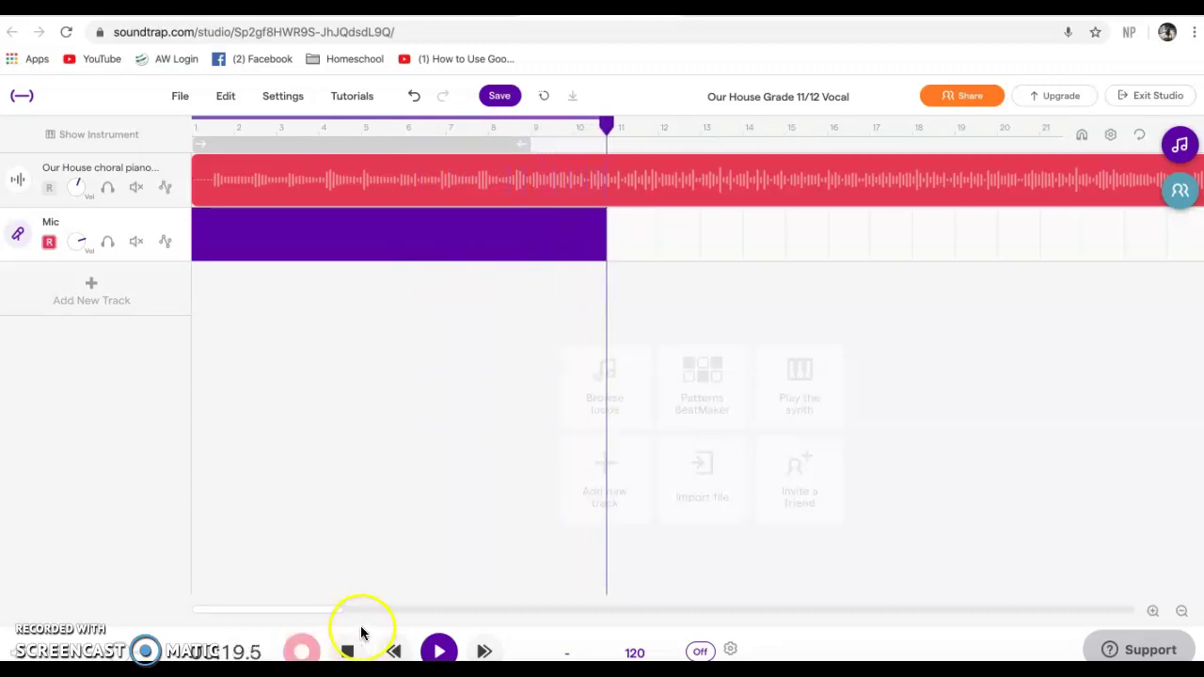
pyautogui.click(348, 649)
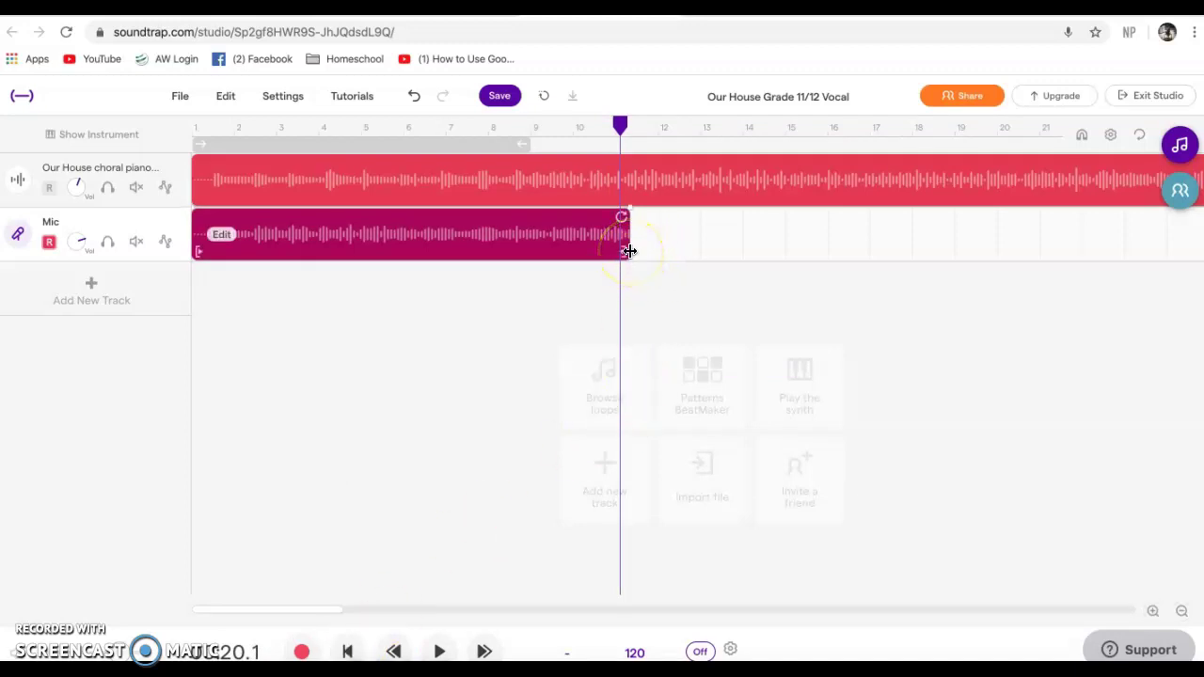
pyautogui.moveTo(628, 250); pyautogui.dragTo(547, 251)
# Play the vocal region from the 8-second mark through its end and trim the end slightly further.
pyautogui.moveTo(620, 120); pyautogui.dragTo(361, 119)
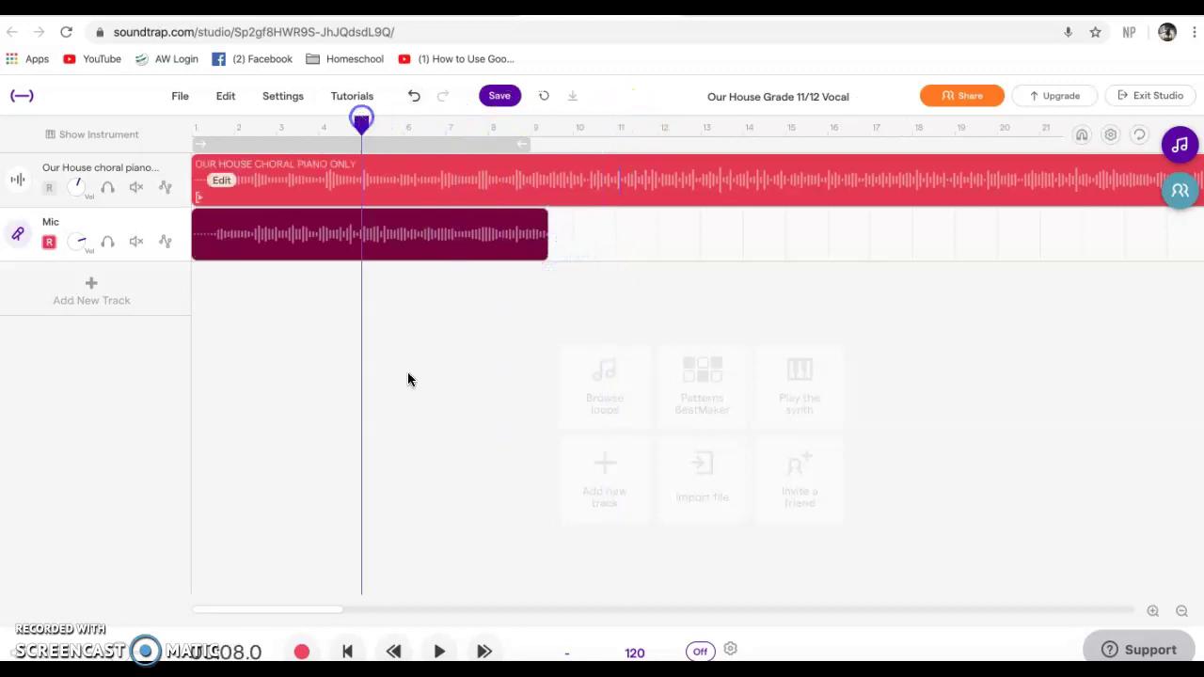
pyautogui.click(439, 651)
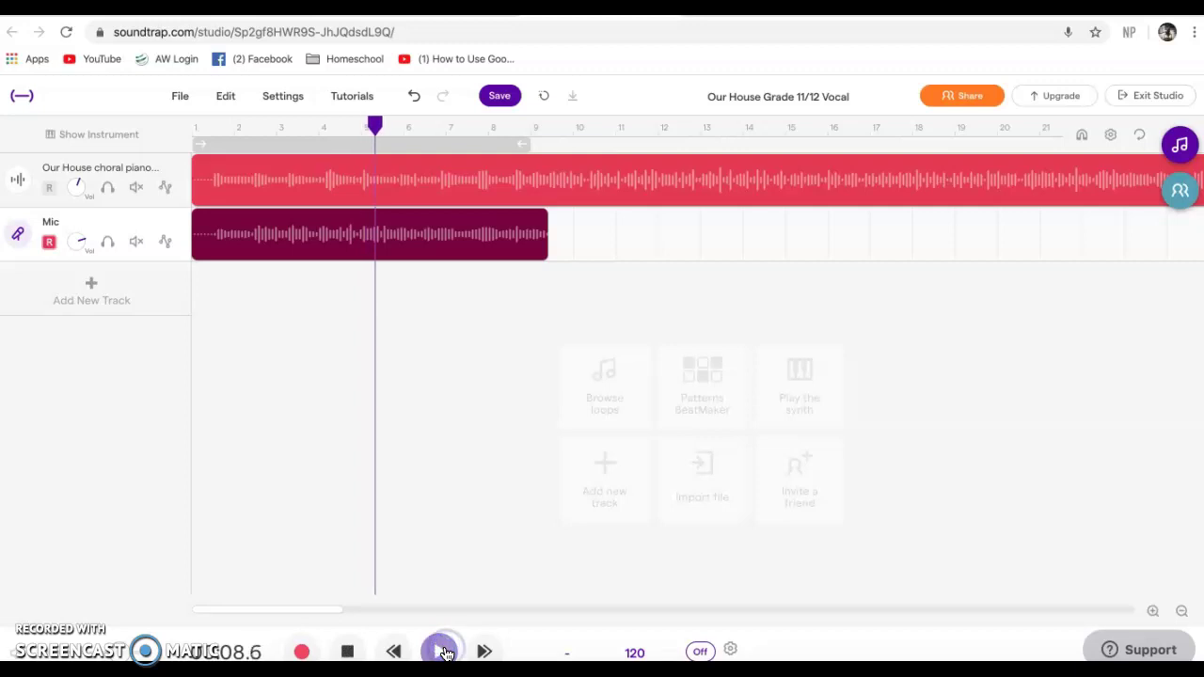
pyautogui.click(346, 650)
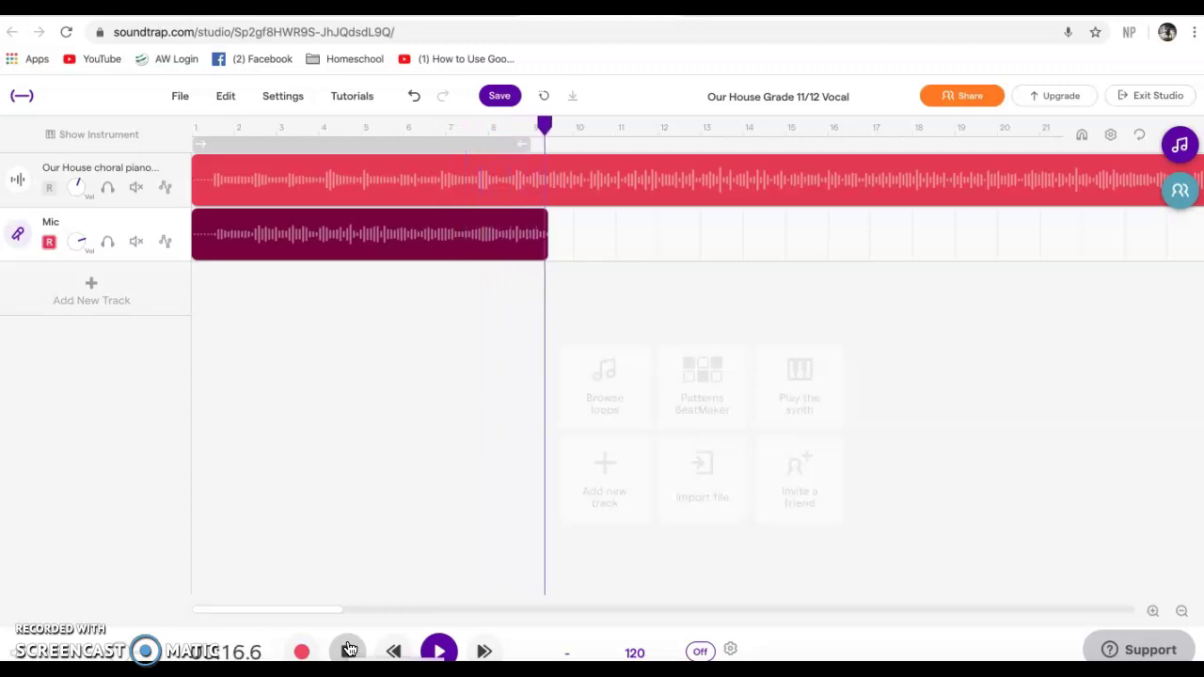
pyautogui.click(348, 649)
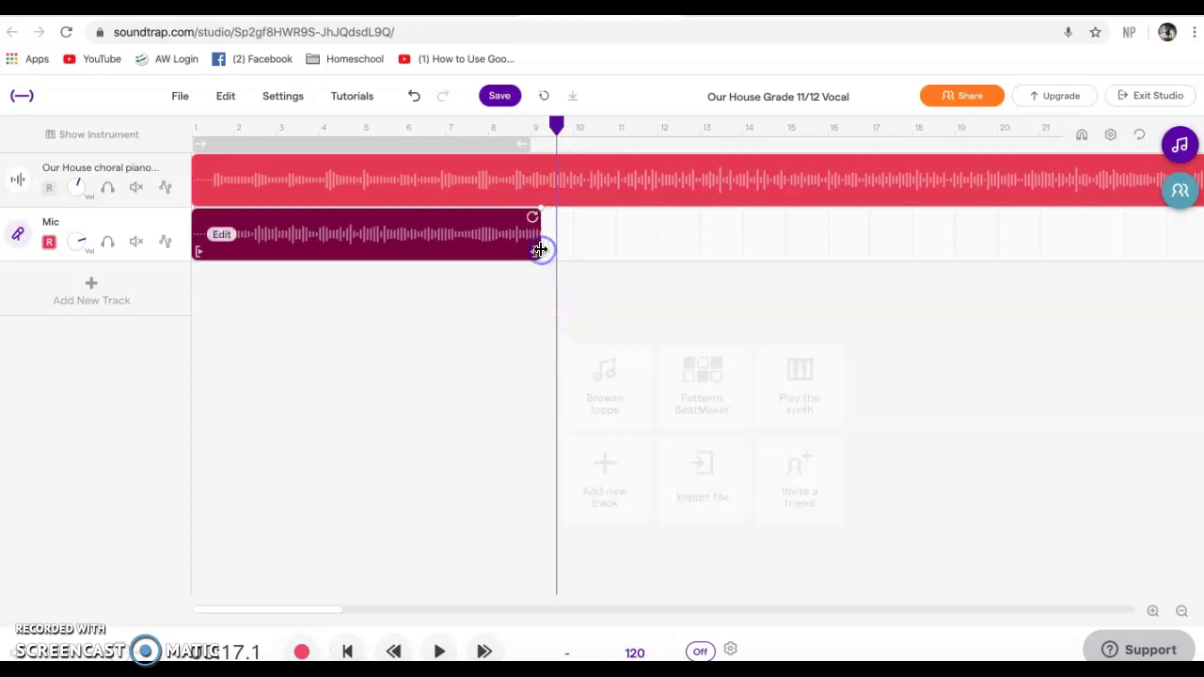
# Place the playhead at the trimmed region's end, about 16.4 seconds, and record the continuation to about 29 seconds.
pyautogui.moveTo(556, 123); pyautogui.dragTo(540, 129)
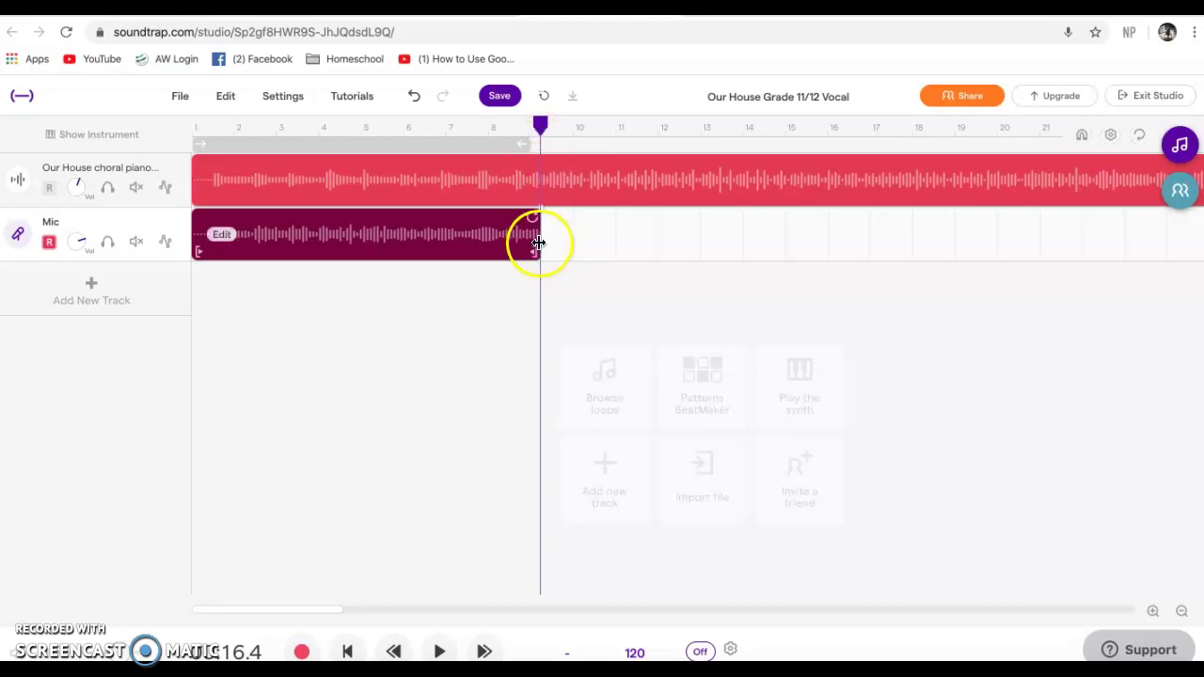
pyautogui.click(402, 513)
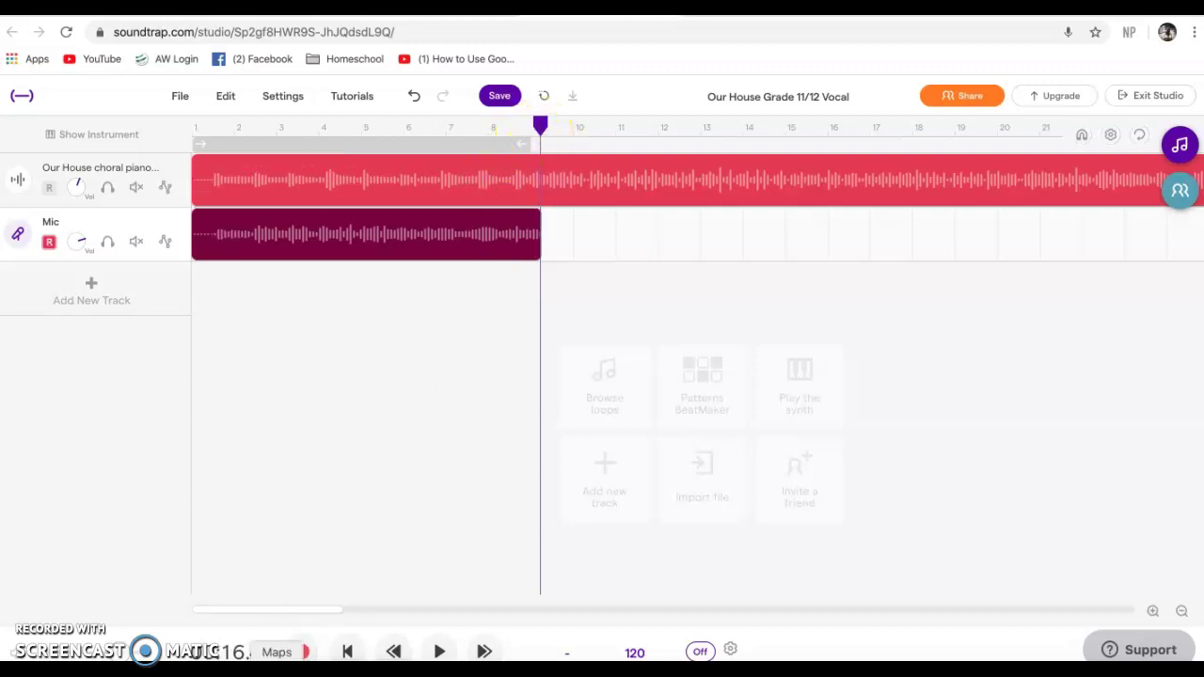
pyautogui.click(306, 649)
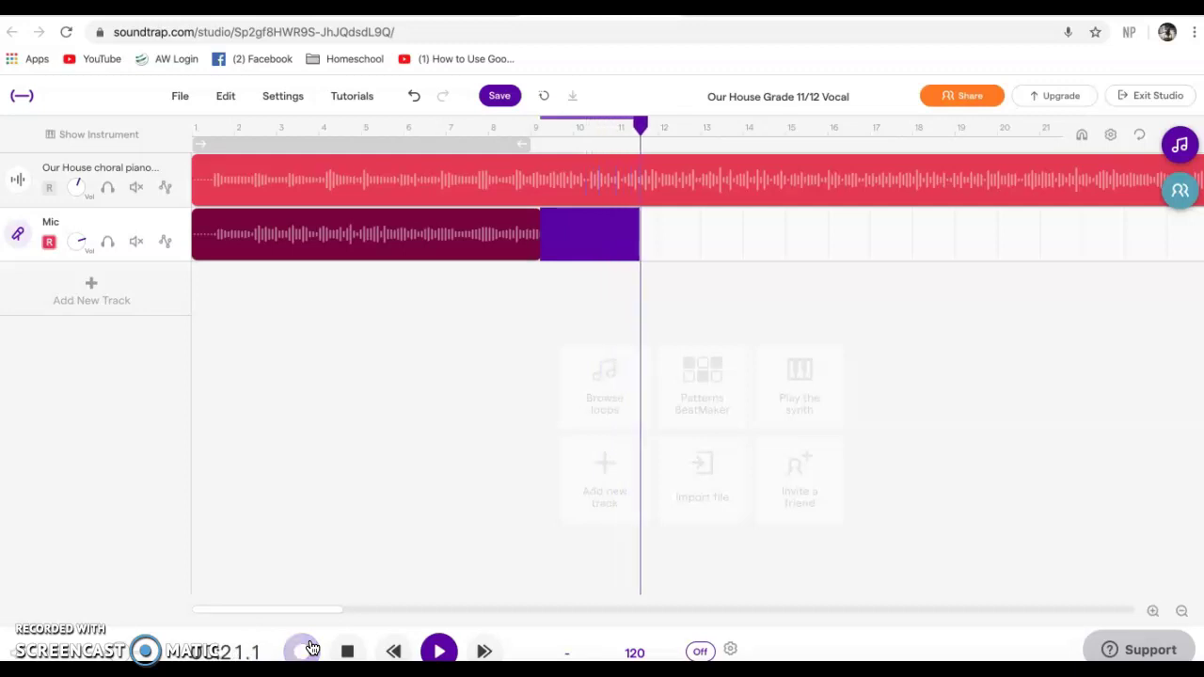
pyautogui.click(347, 649)
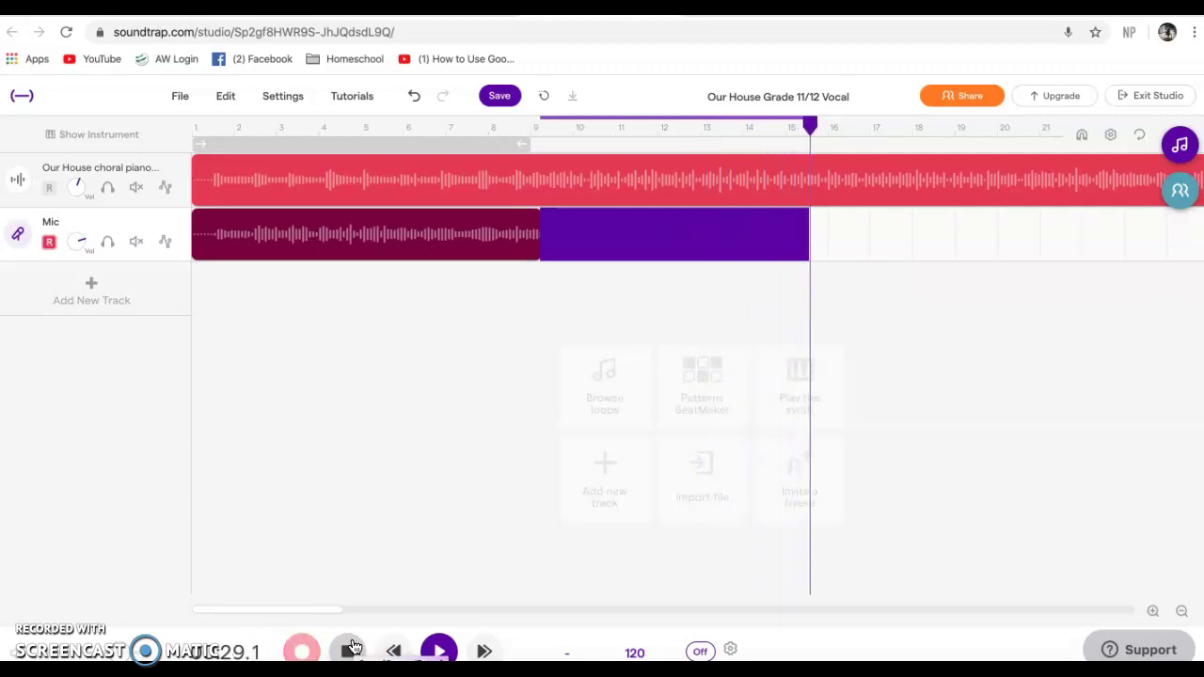
pyautogui.click(351, 649)
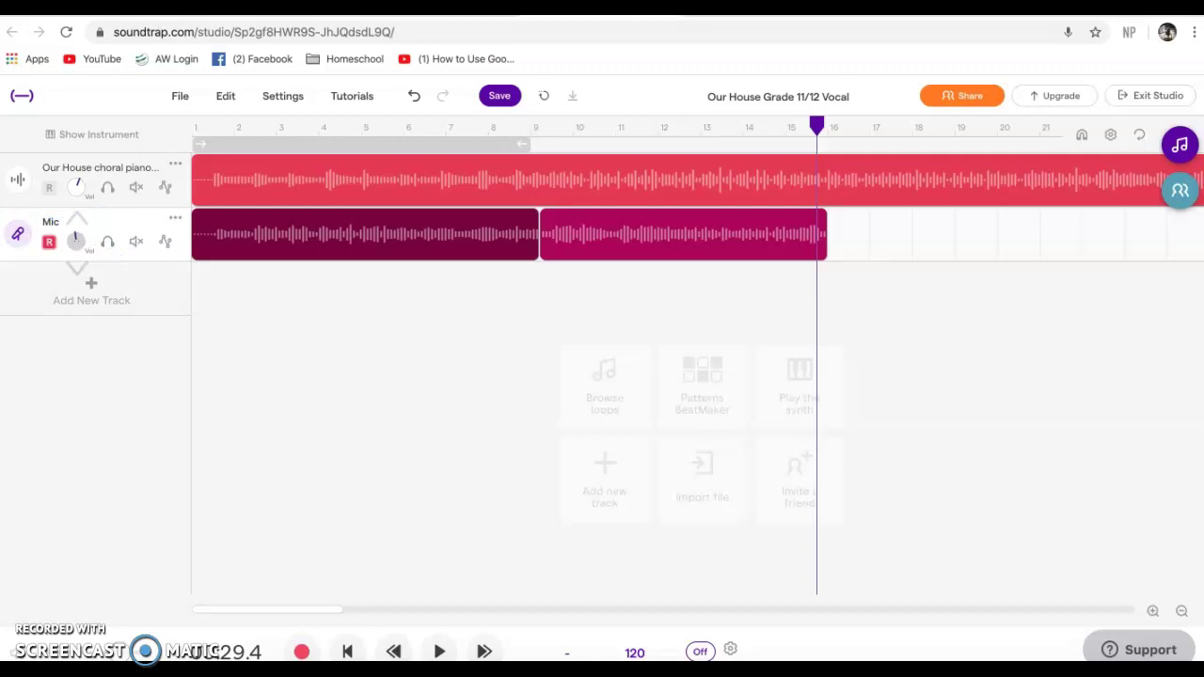
# Lower the Mic track's volume and rename the track with the teacher's name.
pyautogui.moveTo(76, 236)
pyautogui.mouseDown()
pyautogui.moveTo(94, 228)
pyautogui.moveTo(84, 233)
pyautogui.mouseUp()
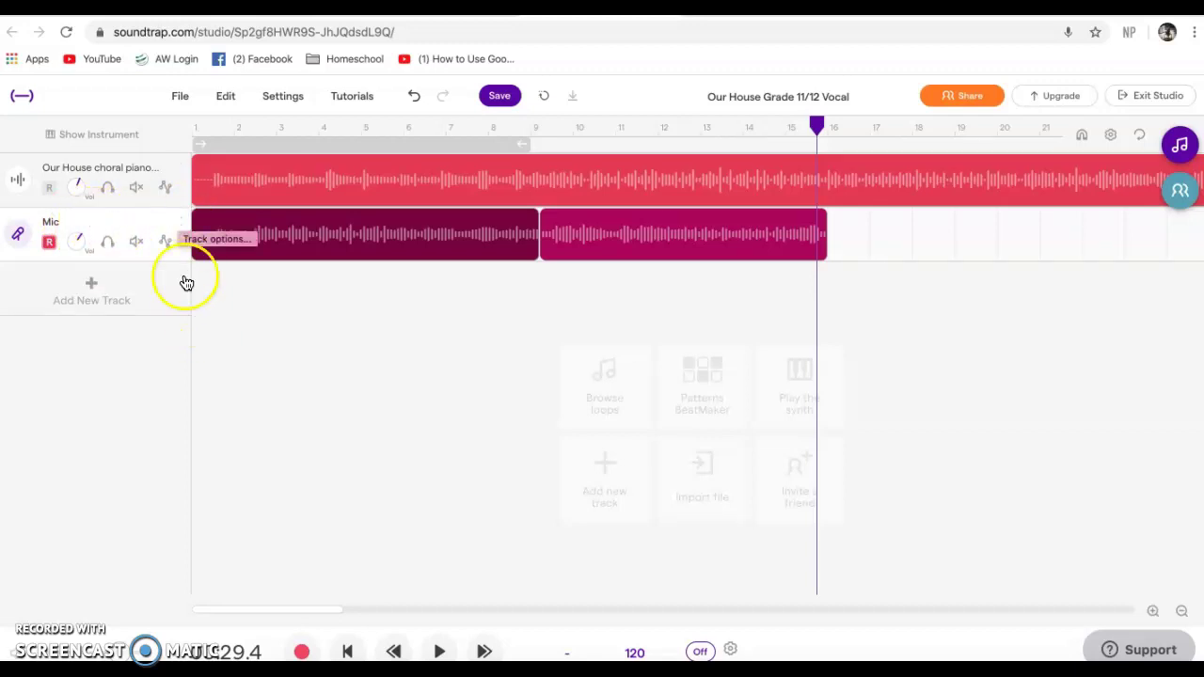
pyautogui.click(178, 222)
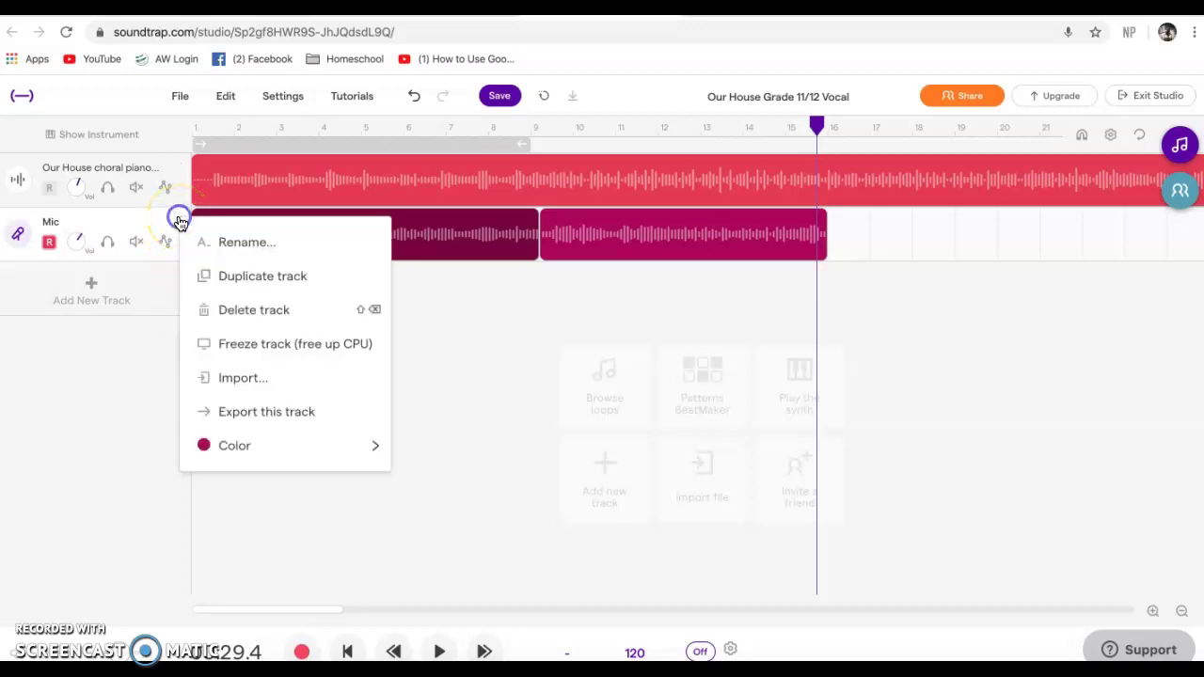
pyautogui.click(247, 242)
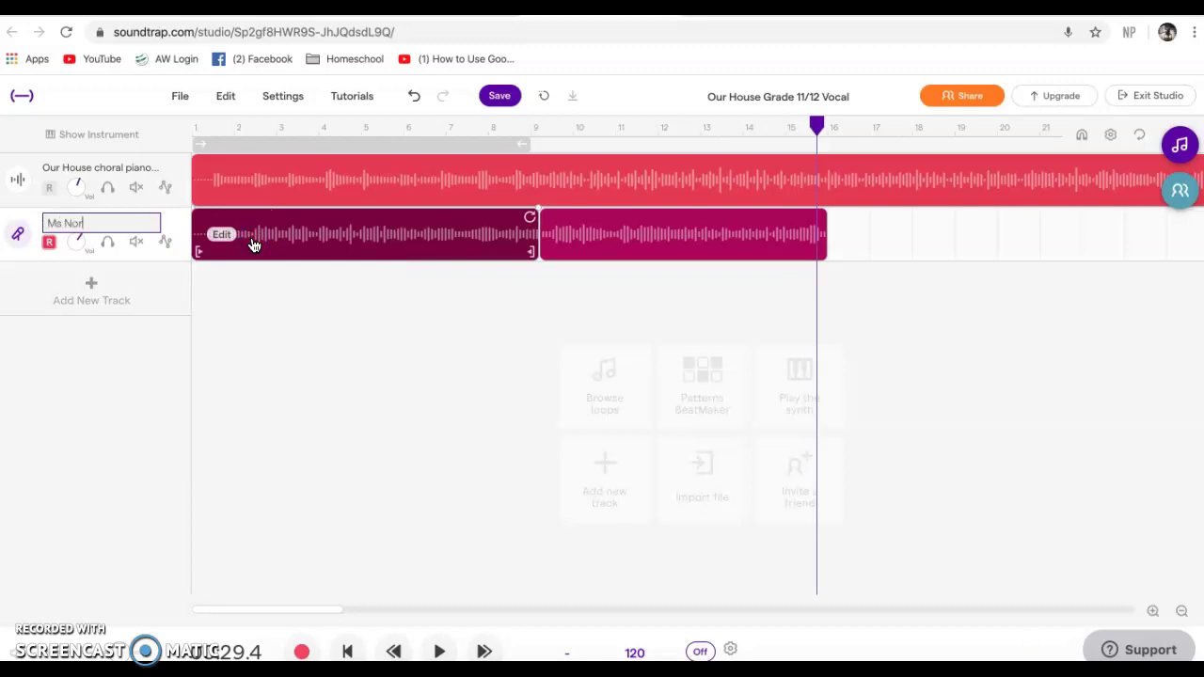
pyautogui.write('Ms Norris')
pyautogui.click(73, 370)
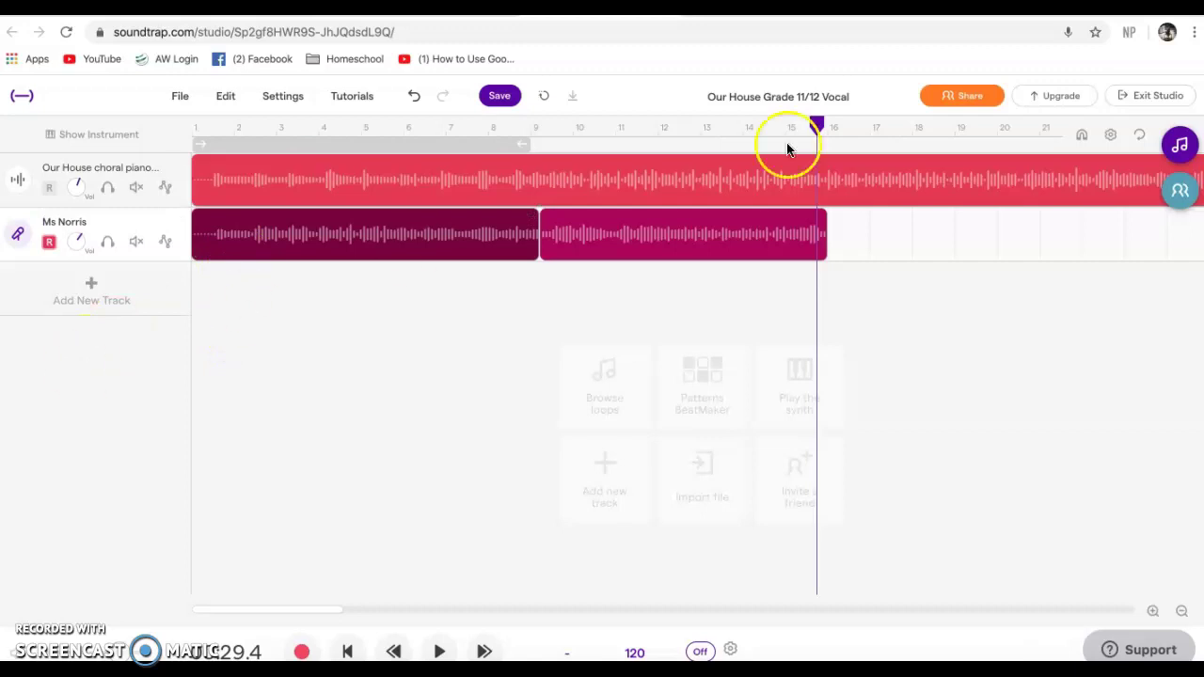
# Play the opening seconds of the song from the start to hear the vocal and piano tracks together.
pyautogui.moveTo(819, 135); pyautogui.dragTo(178, 48)
pyautogui.click(438, 651)
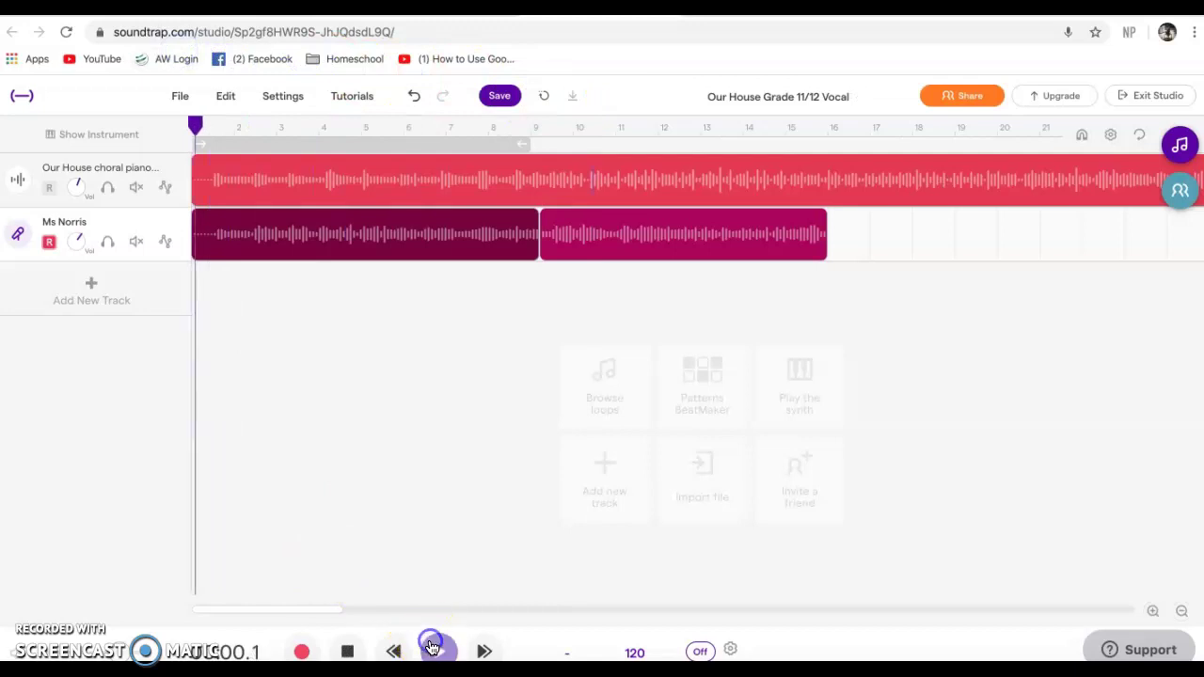
pyautogui.click(346, 651)
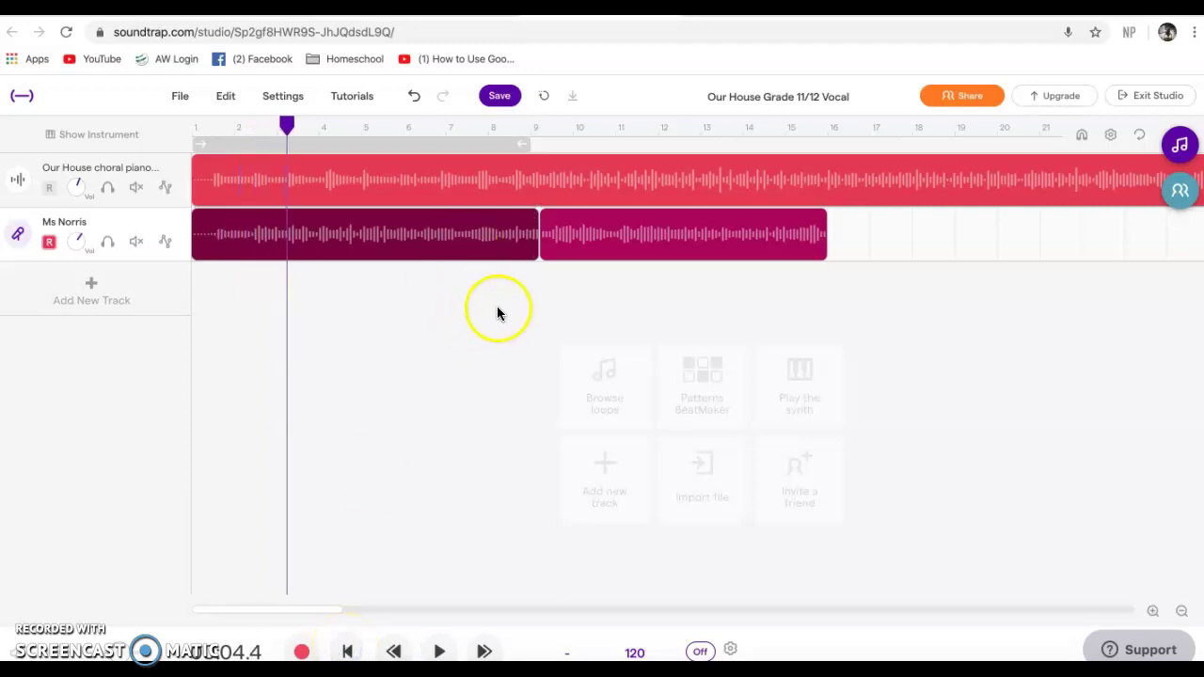
# Save the Our House Grade 11/12 Vocal project with its recorded vocal track.
pyautogui.click(499, 96)
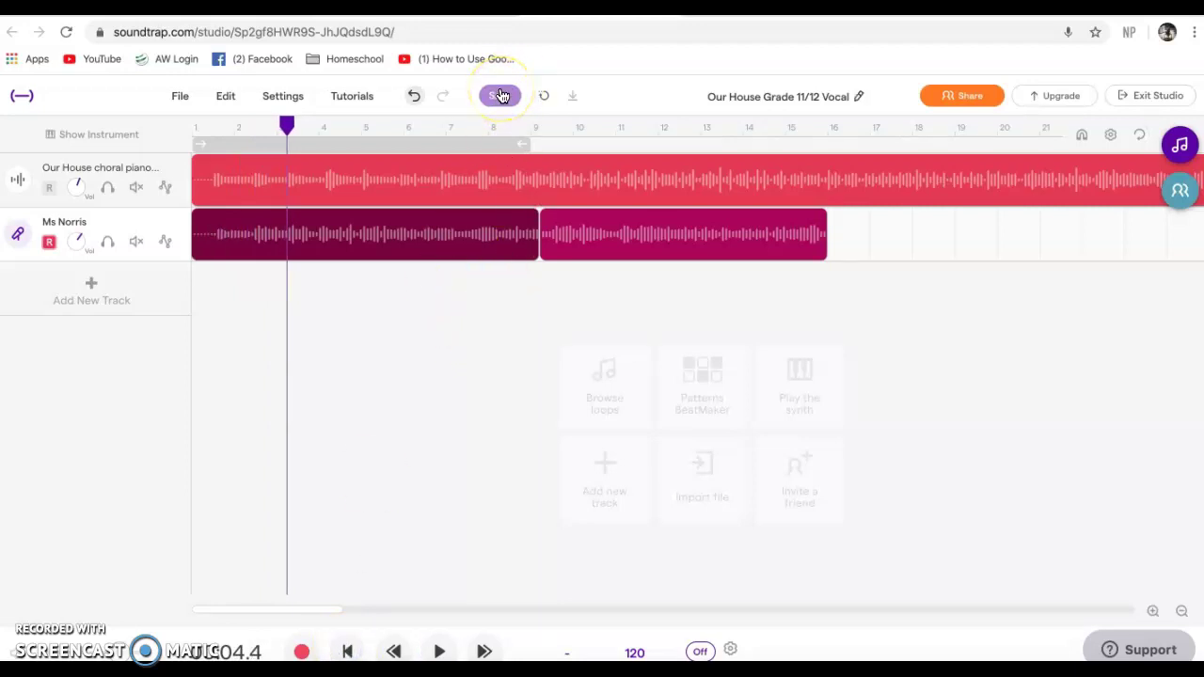
pyautogui.click(501, 96)
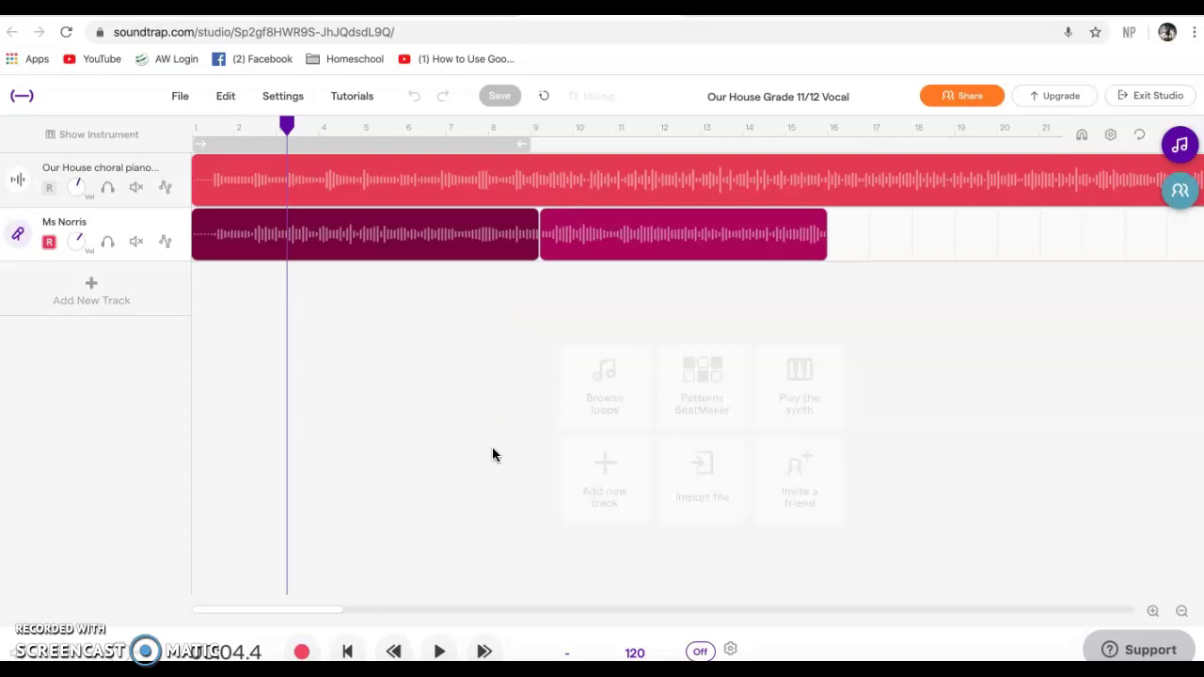
# Delete the first vocal region and remove the whole vocal track, keeping only the piano accompaniment track.
pyautogui.click(603, 276)
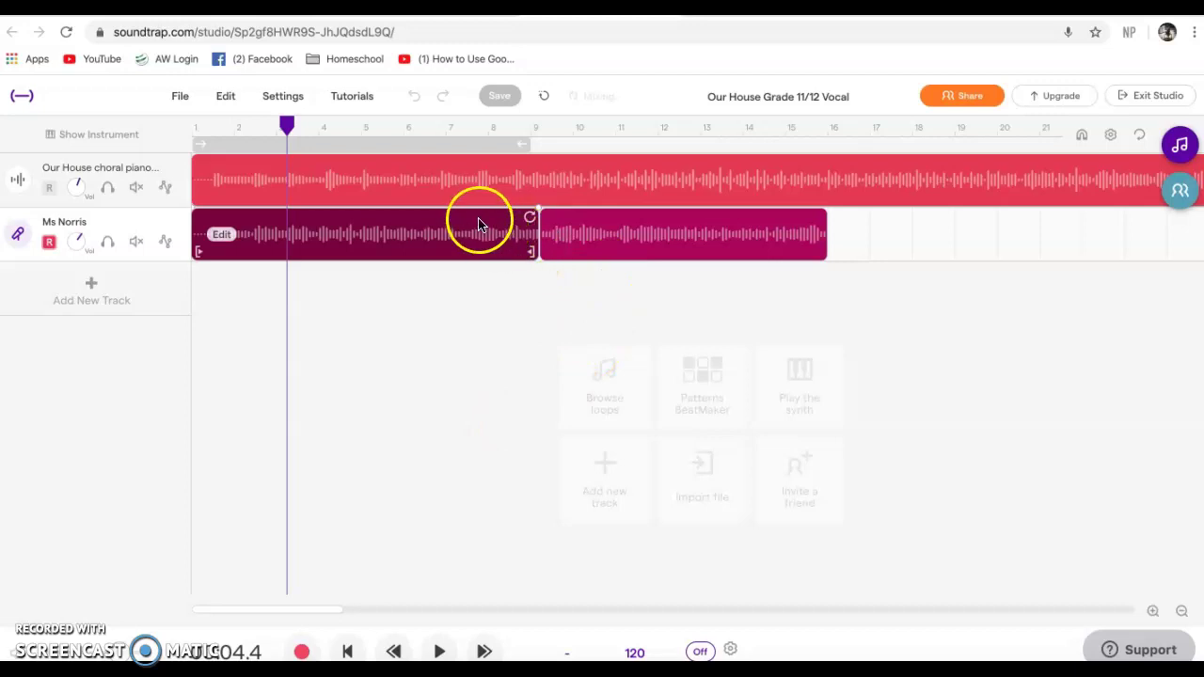
pyautogui.press('Delete')
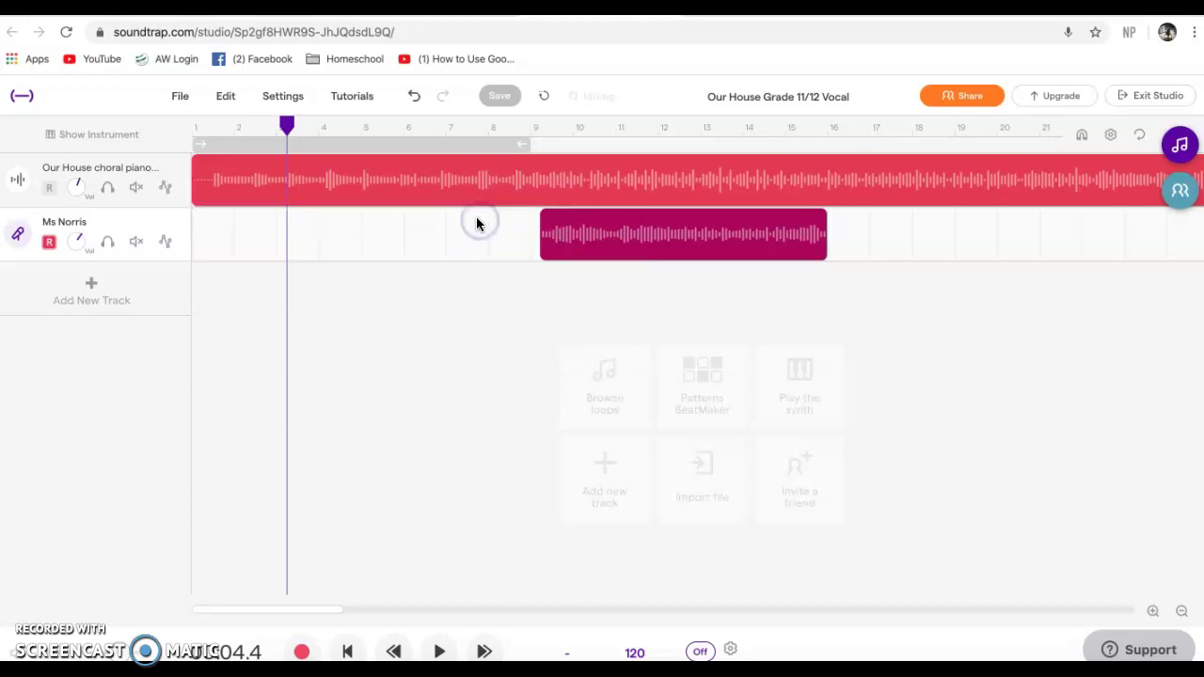
pyautogui.rightClick(177, 219)
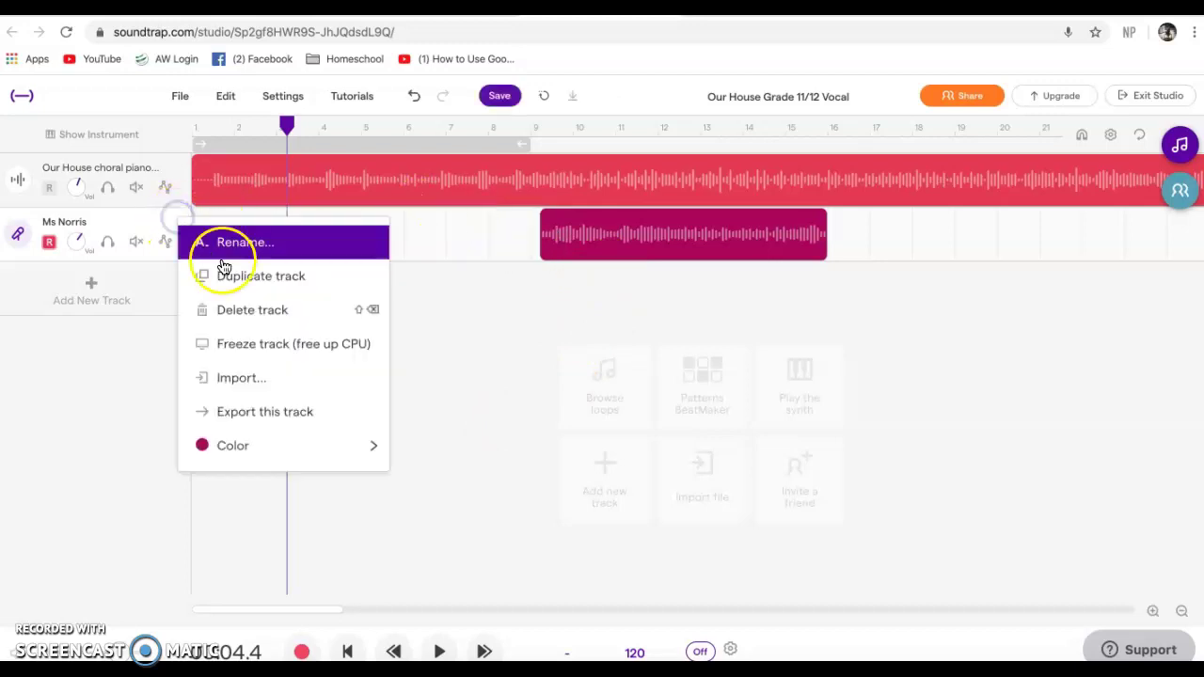
pyautogui.click(249, 310)
pyautogui.click(586, 292)
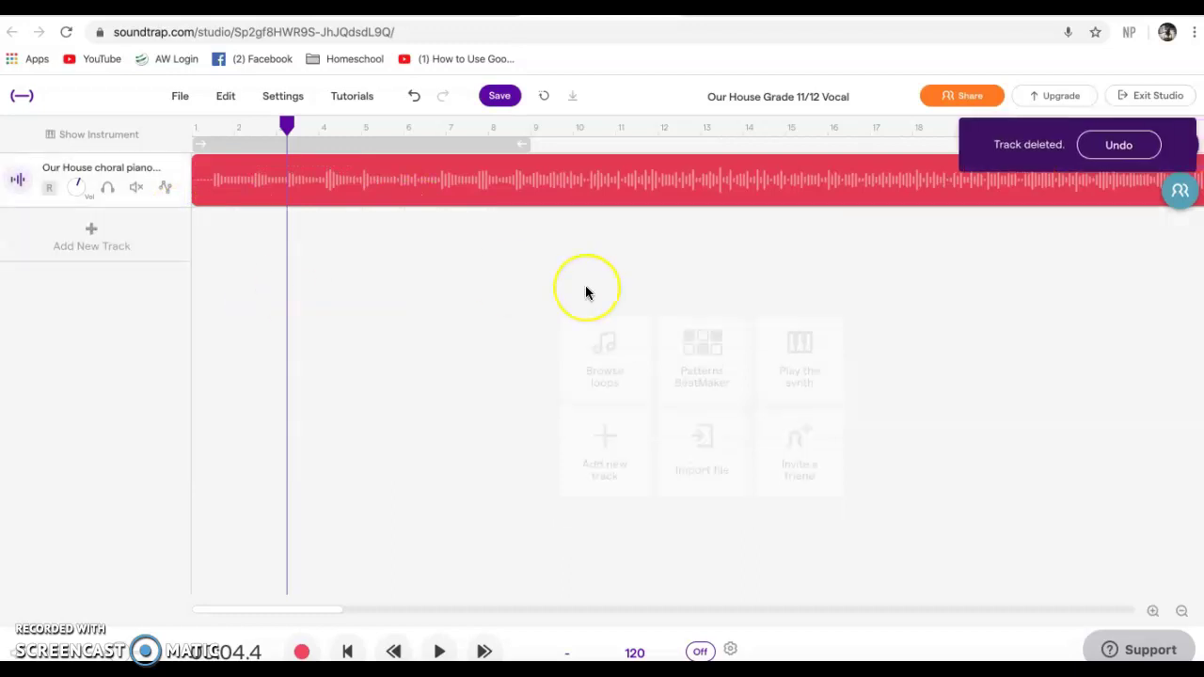